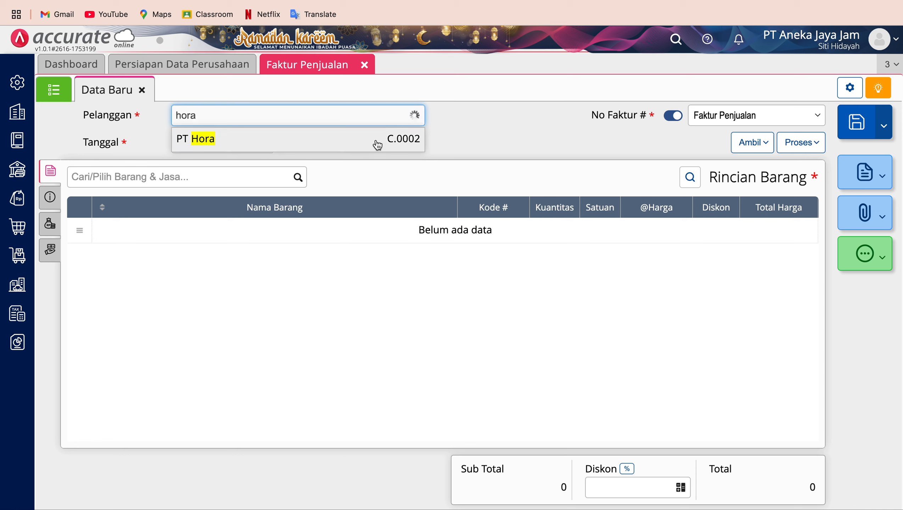
- Select PT Hora as the invoice's customer and set the invoice date to 18/01/2021
{"action": "left_click", "coordinate": [375, 140]}
{"action": "left_click", "coordinate": [240, 142]}
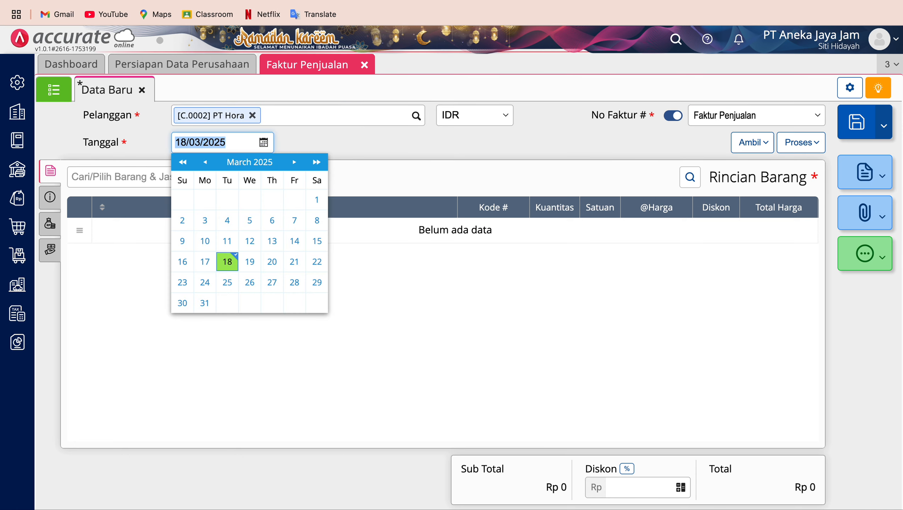
{"action": "type", "text": "18/01/"}
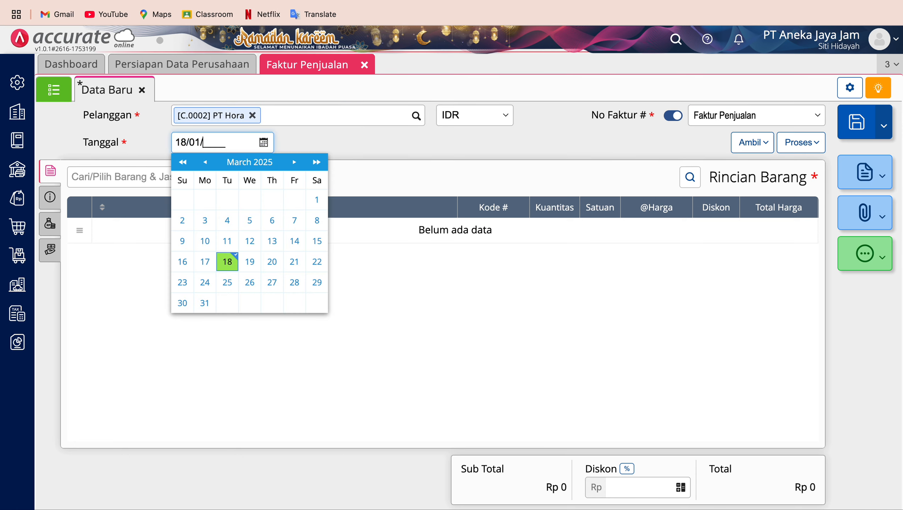
{"action": "type", "text": "2021"}
{"action": "left_click", "coordinate": [402, 137]}
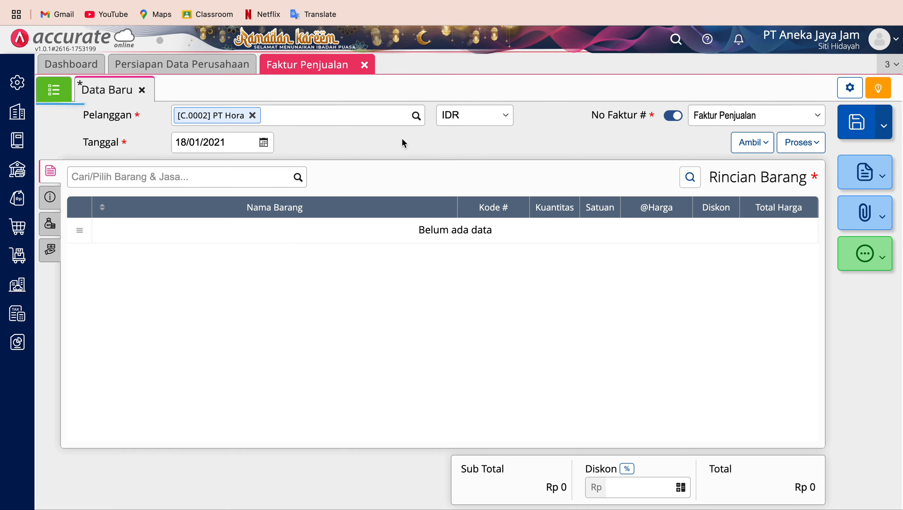
- Check the sales details on the PowerPoint slide and add Rolex Skeleton to the invoice with a quantity of 10
{"action": "left_click", "coordinate": [201, 175]}
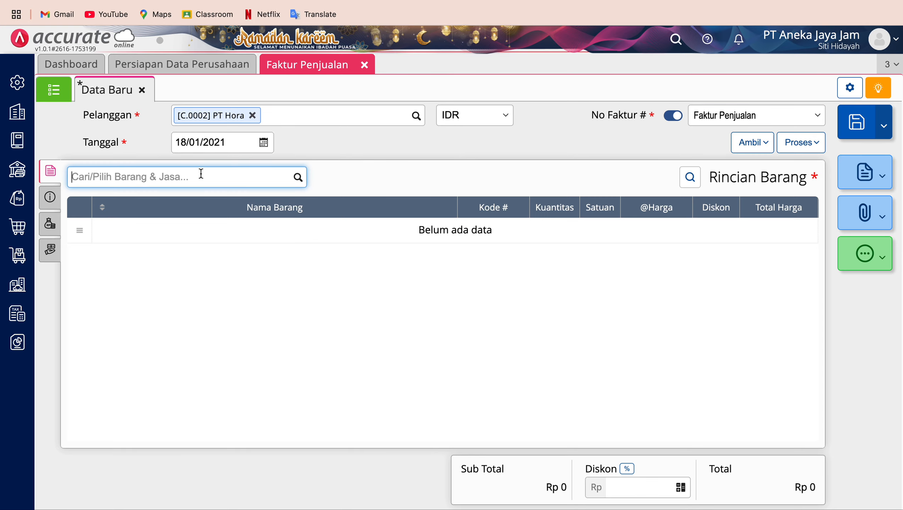
{"action": "key", "text": "super+Tab"}
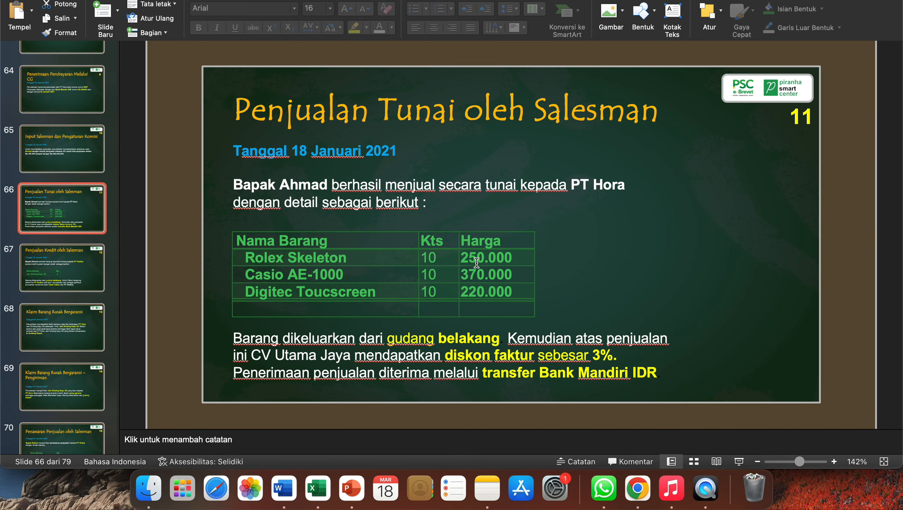
{"action": "key", "text": "super+Tab"}
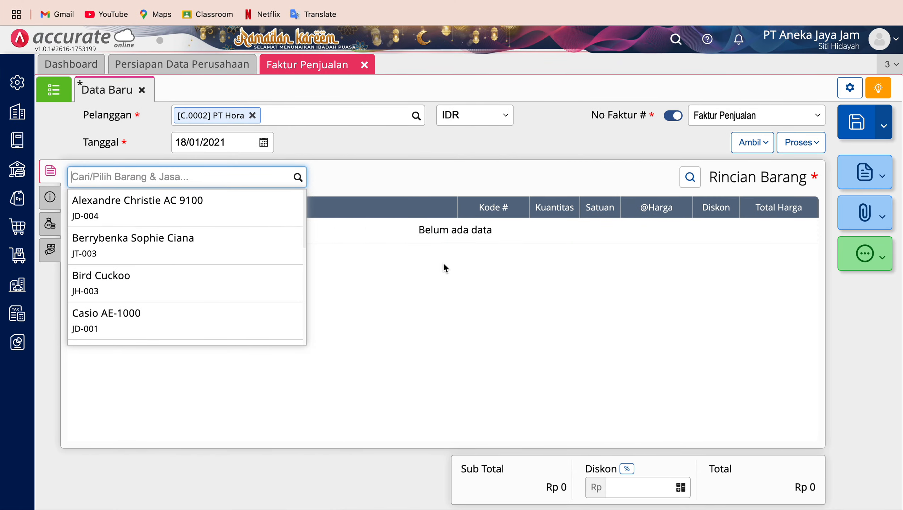
{"action": "type", "text": "role"}
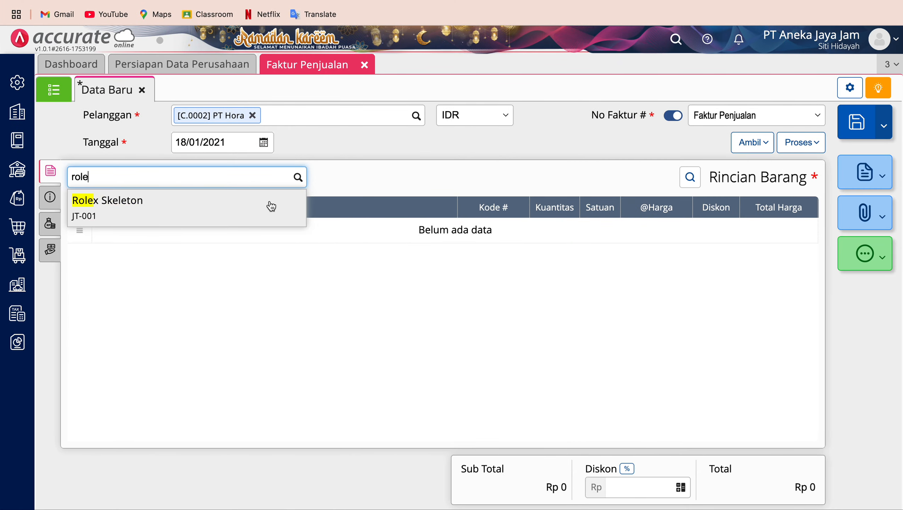
{"action": "left_click", "coordinate": [253, 207]}
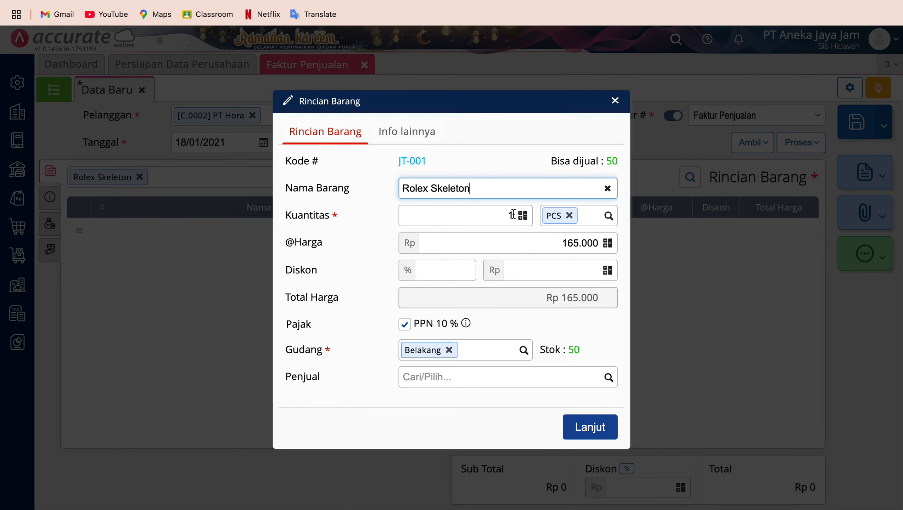
{"action": "left_click", "coordinate": [513, 214]}
{"action": "type", "text": "10"}
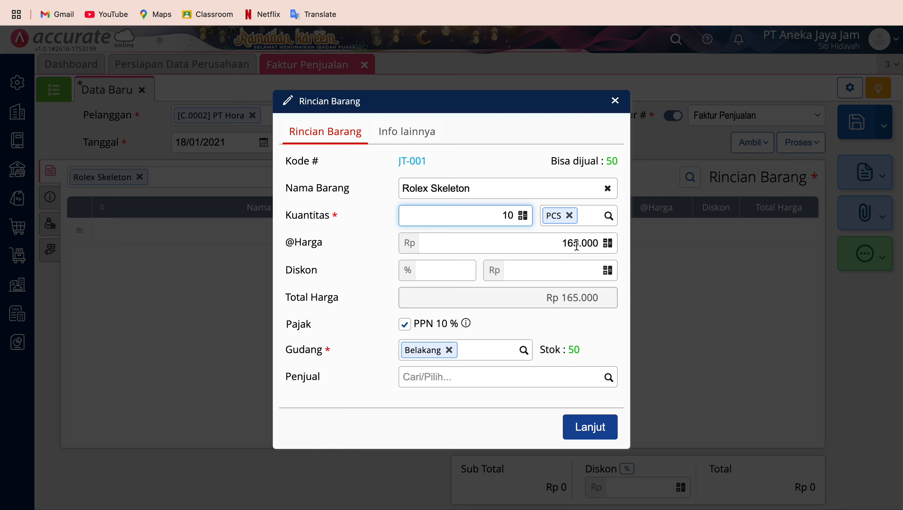
- Set the Rolex Skeleton unit price to Rp 250.000
{"action": "left_click", "coordinate": [576, 245]}
{"action": "key", "text": "ctrl+a"}
{"action": "key", "text": "BackSpace"}
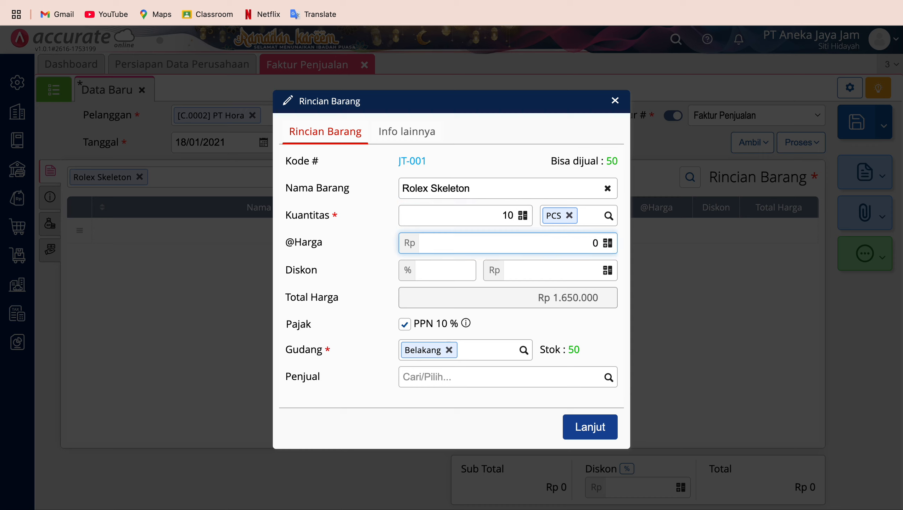
{"action": "type", "text": "2500000"}
{"action": "left_click", "coordinate": [602, 321]}
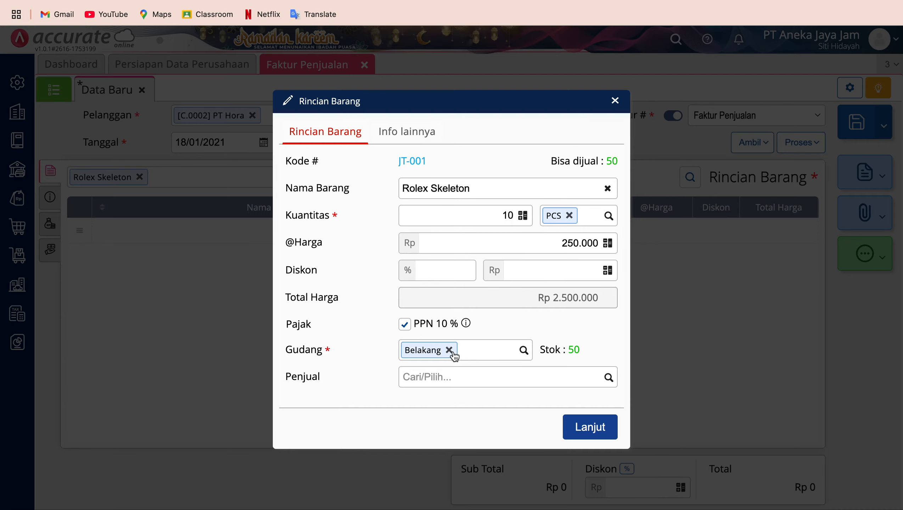
- Check the warehouse on the PowerPoint slide, assign the salesman named there to the Rolex Skeleton line, and save the line
{"action": "key", "text": "ctrl+Left"}
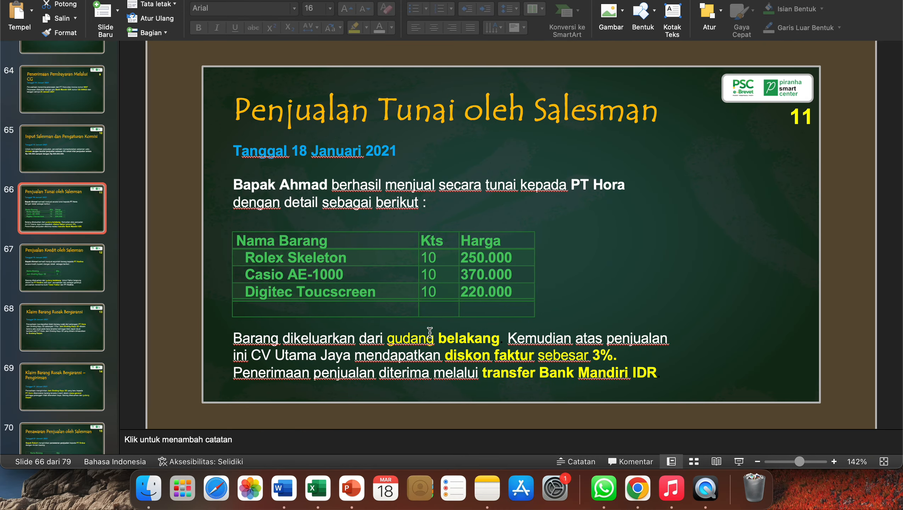
{"action": "key", "text": "ctrl+Right"}
{"action": "left_click", "coordinate": [482, 370]}
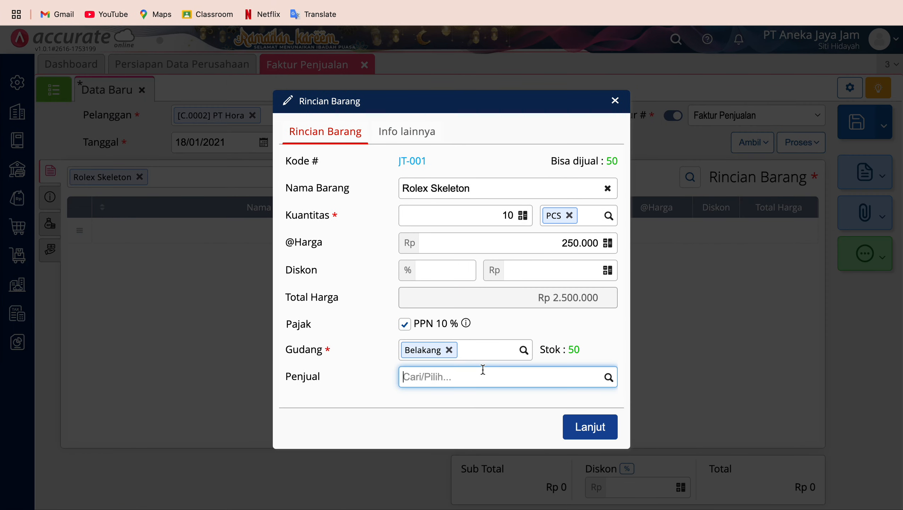
{"action": "type", "text": "ah"}
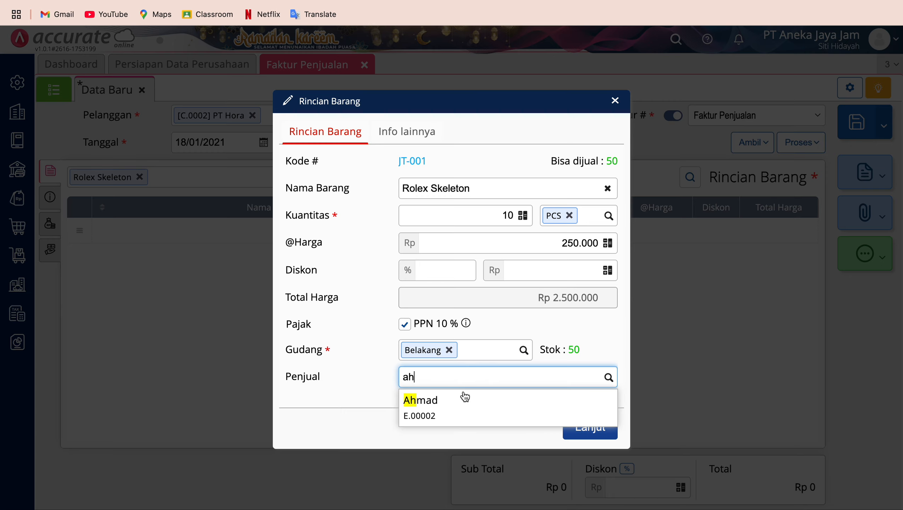
{"action": "left_click", "coordinate": [461, 397]}
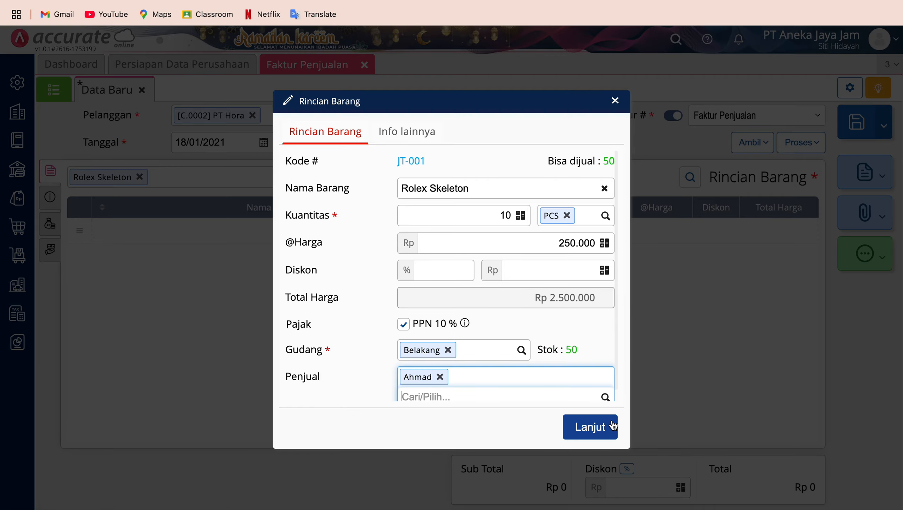
{"action": "left_click", "coordinate": [601, 431]}
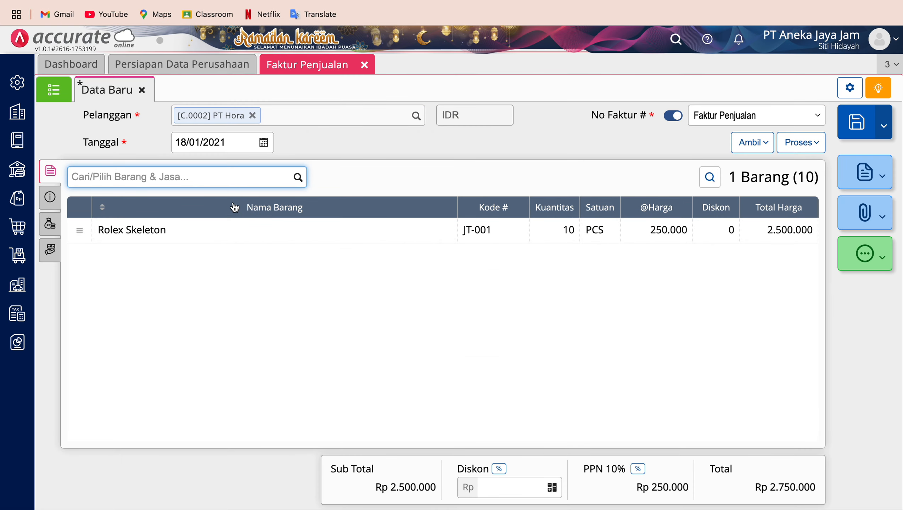
- Check the next item on the PowerPoint slide and add Casio AE-1000 to the invoice with a quantity of 10
{"action": "key", "text": "super+Tab"}
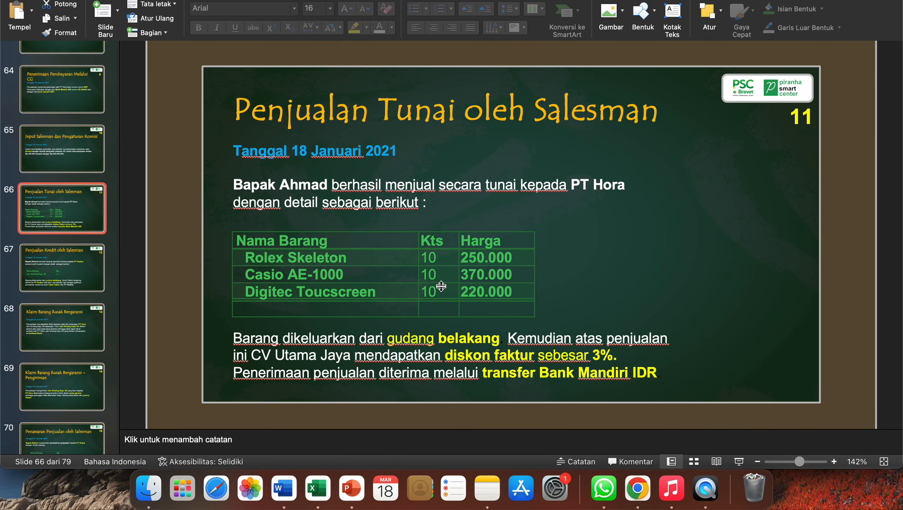
{"action": "key", "text": "super+Tab"}
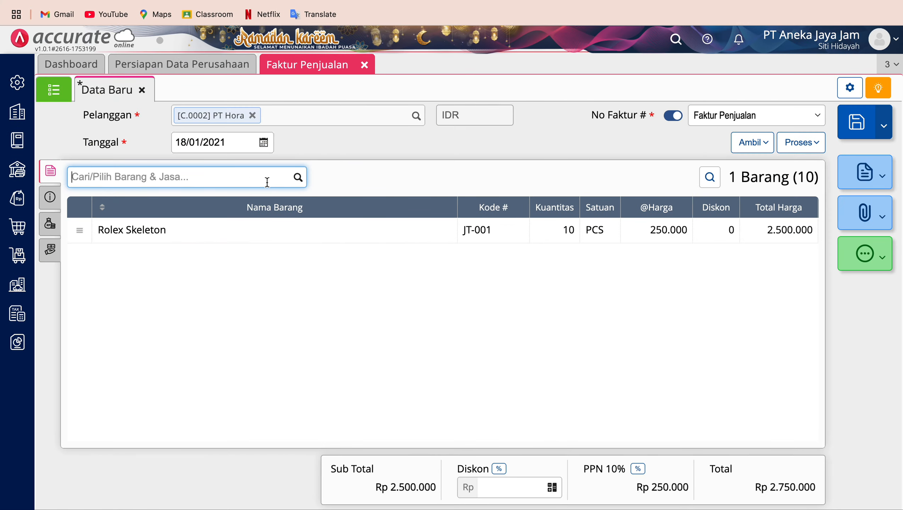
{"action": "type", "text": "ae-"}
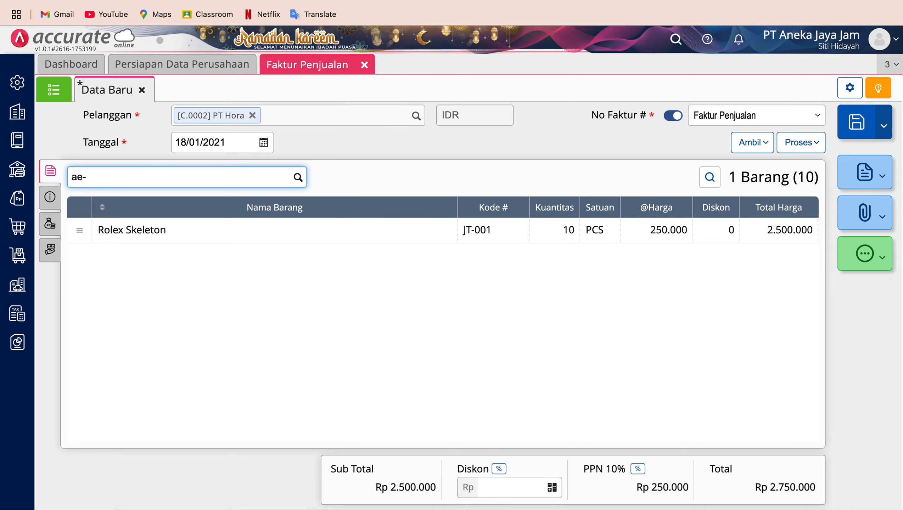
{"action": "type", "text": "1"}
{"action": "left_click", "coordinate": [178, 219]}
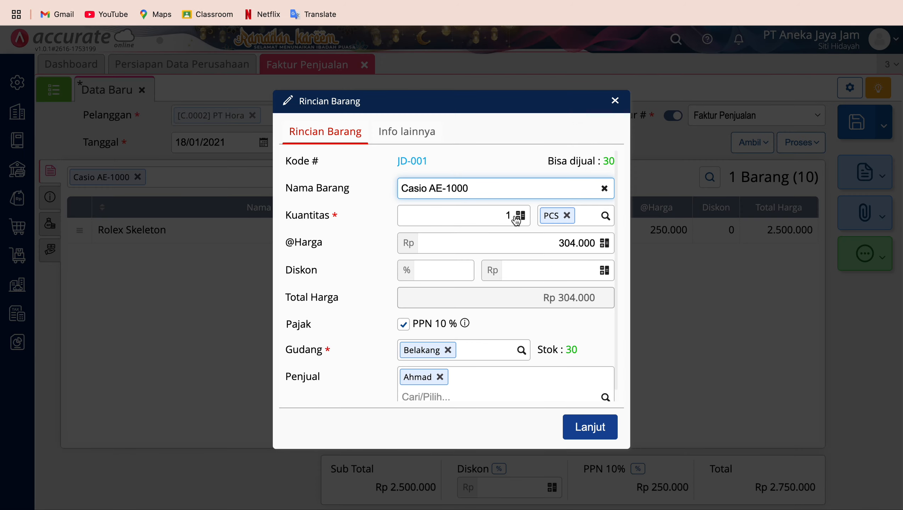
{"action": "left_click", "coordinate": [514, 217]}
{"action": "type", "text": "0"}
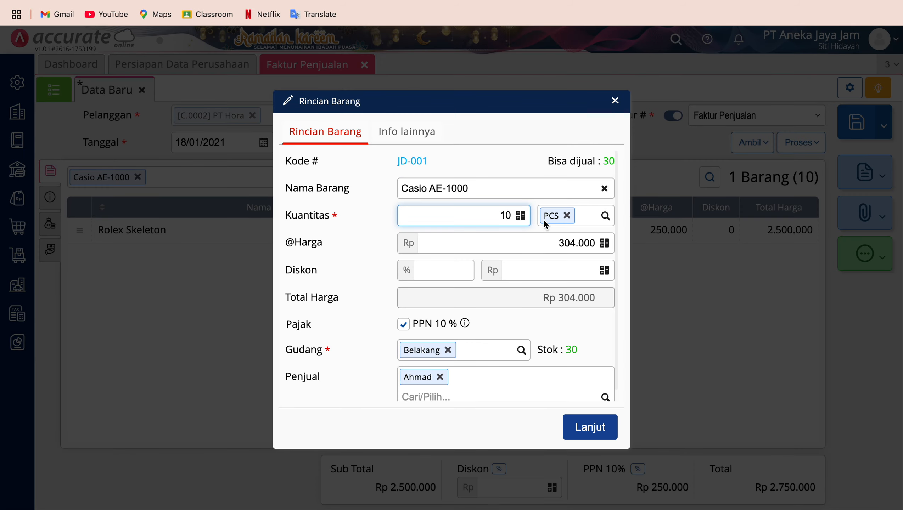
- Set the Casio AE-1000 unit price to Rp 370.000 and save the line to the invoice
{"action": "left_click", "coordinate": [575, 243]}
{"action": "key", "text": "BackSpace"}
{"action": "key", "text": "BackSpace"}
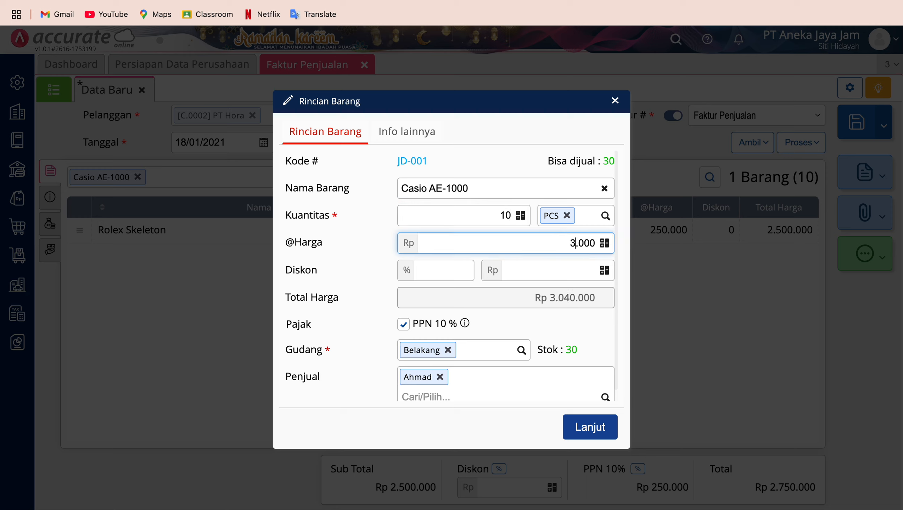
{"action": "type", "text": "70"}
{"action": "left_click", "coordinate": [591, 321]}
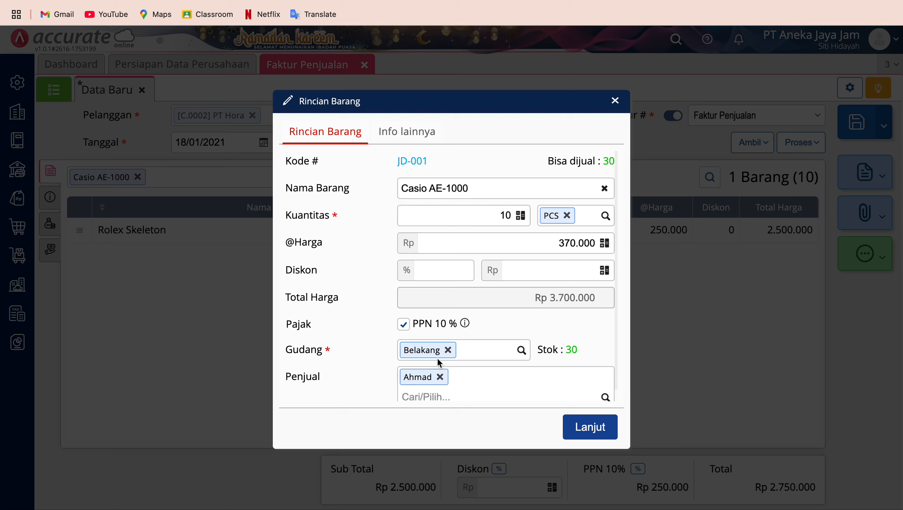
{"action": "left_click", "coordinate": [605, 435]}
- Check the third item on the PowerPoint slide and add Digitec Touchscreen to the invoice with a quantity of 10
{"action": "key", "text": "ctrl+Left"}
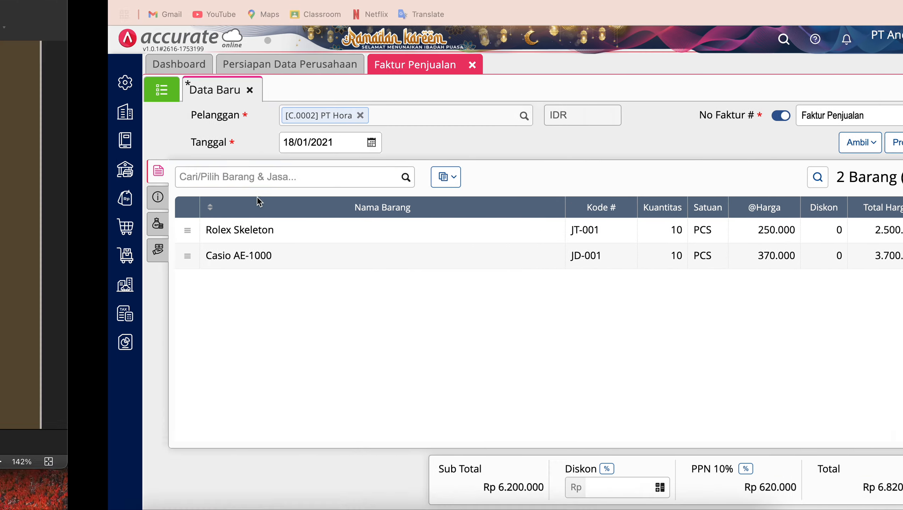
{"action": "key", "text": "ctrl+Right"}
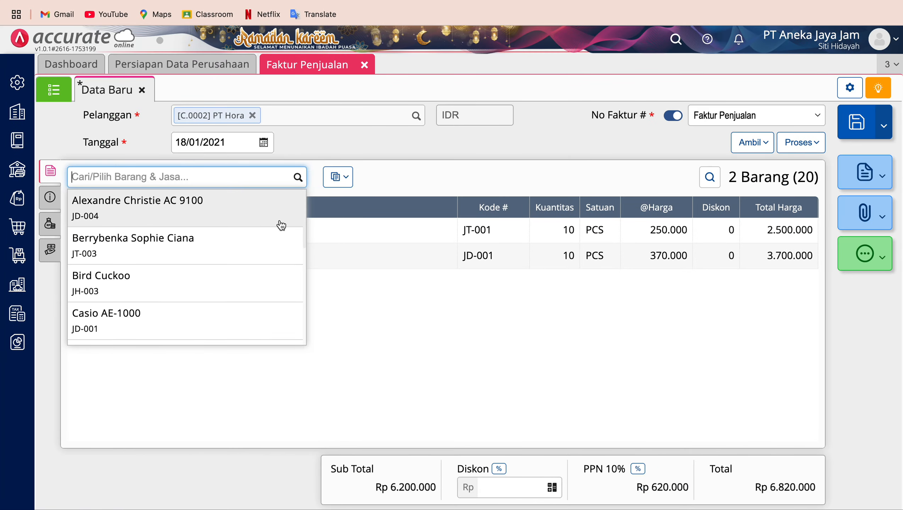
{"action": "type", "text": "tou"}
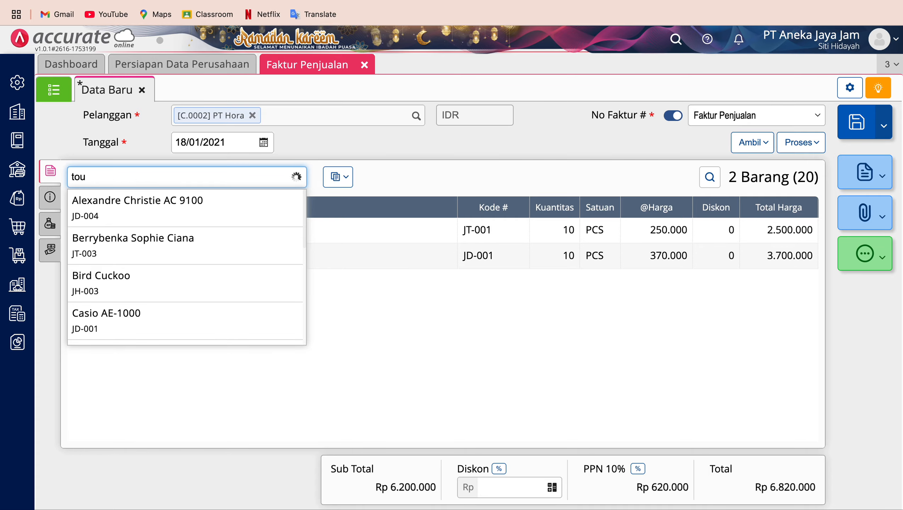
{"action": "left_click", "coordinate": [208, 200]}
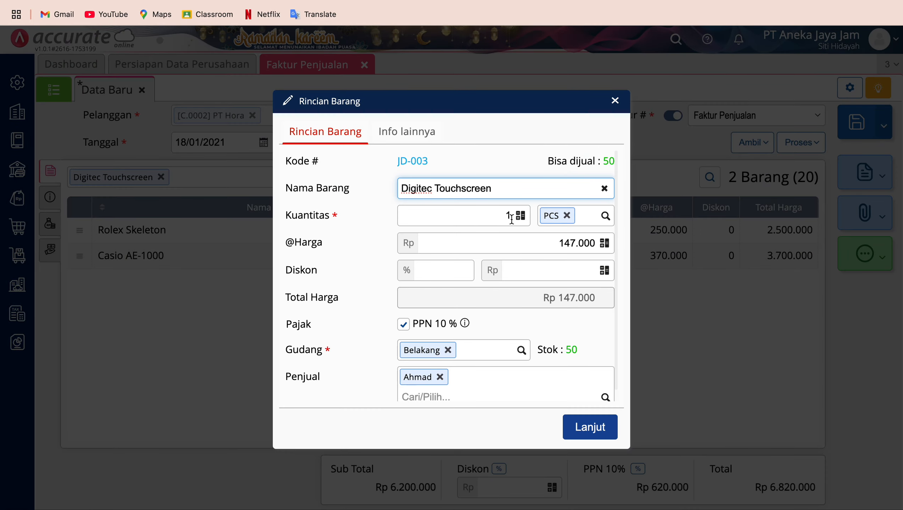
{"action": "left_click", "coordinate": [508, 215]}
{"action": "type", "text": "0"}
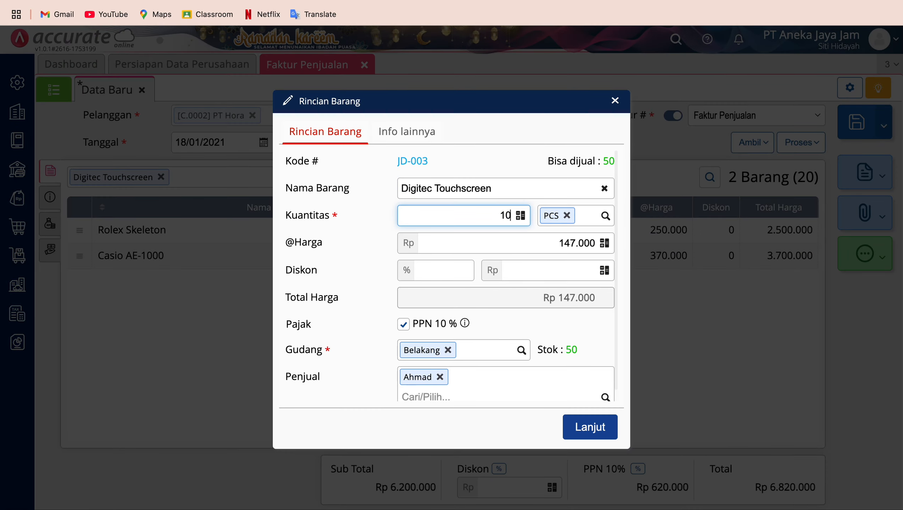
- Check the Digitec Touchscreen price on the PowerPoint slide, set its unit price to Rp 220.000, and save the line
{"action": "left_click", "coordinate": [577, 245]}
{"action": "key", "text": "ctrl+Left"}
{"action": "key", "text": "ctrl+Right"}
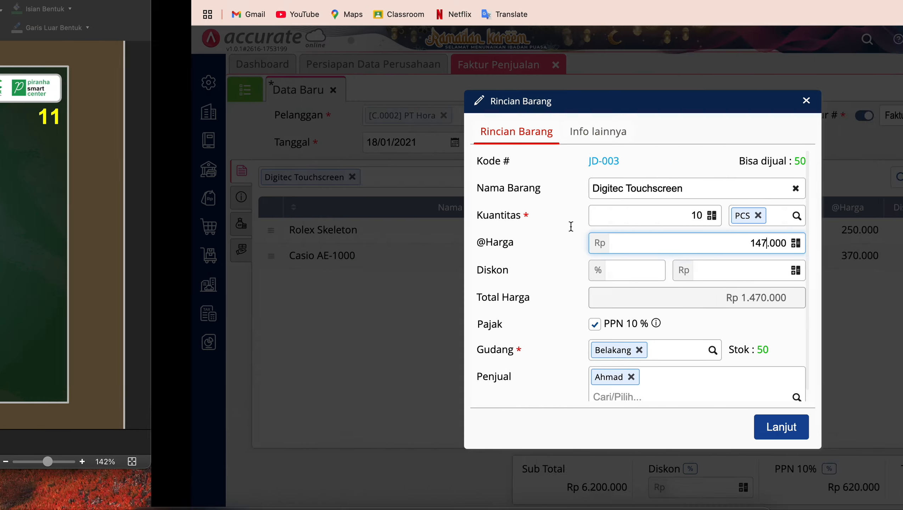
{"action": "key", "text": "BackSpace"}
{"action": "key", "text": "BackSpace"}
{"action": "key", "text": "BackSpace"}
{"action": "key", "text": "BackSpace"}
{"action": "key", "text": "BackSpace"}
{"action": "key", "text": "BackSpace"}
{"action": "type", "text": "20"}
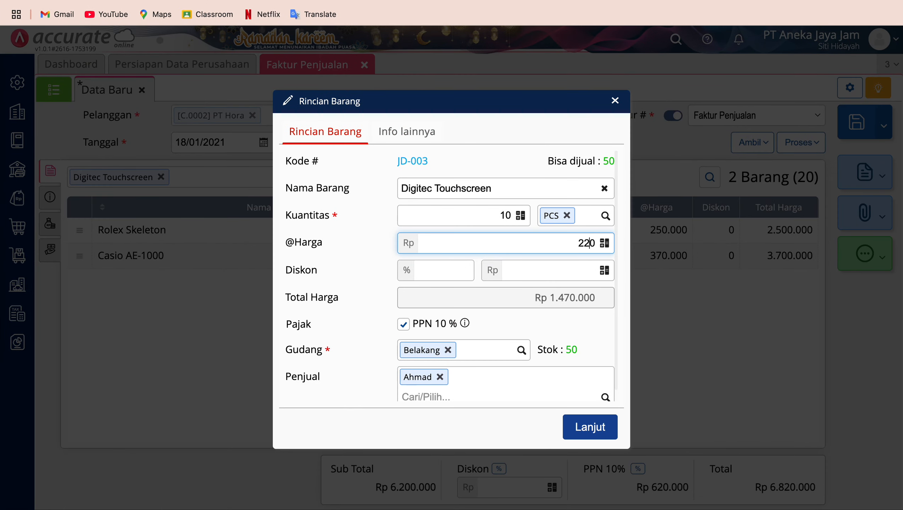
{"action": "type", "text": ".000"}
{"action": "left_click", "coordinate": [590, 313]}
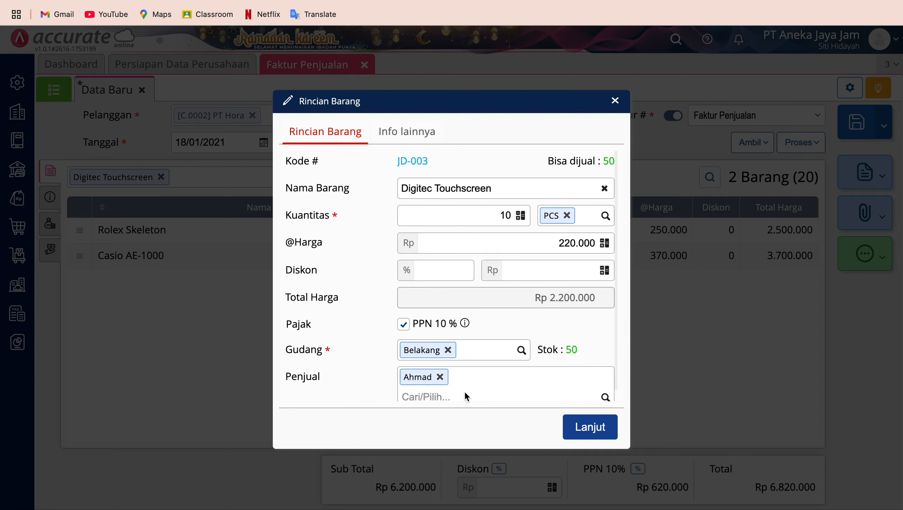
{"action": "left_click", "coordinate": [580, 430]}
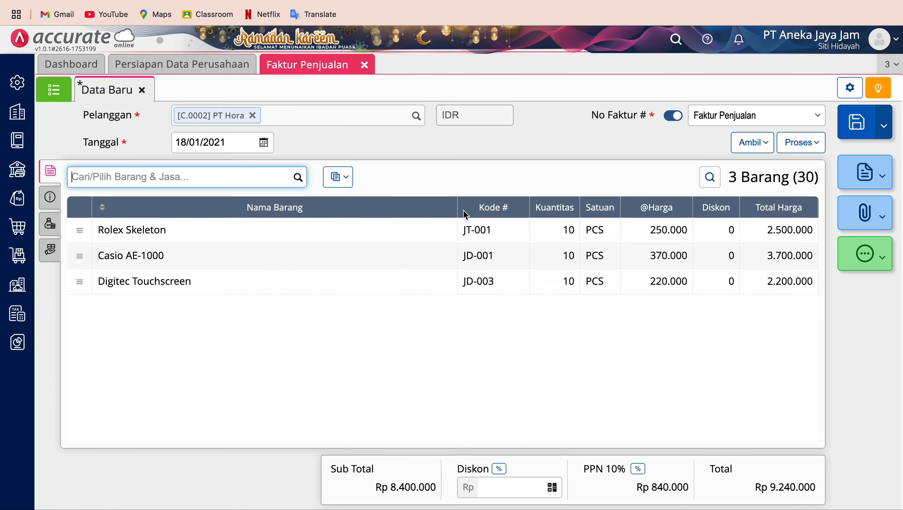
- Change the warehouse of all invoice items to Belakang in one bulk update
{"action": "left_click", "coordinate": [348, 178]}
{"action": "left_click", "coordinate": [309, 204]}
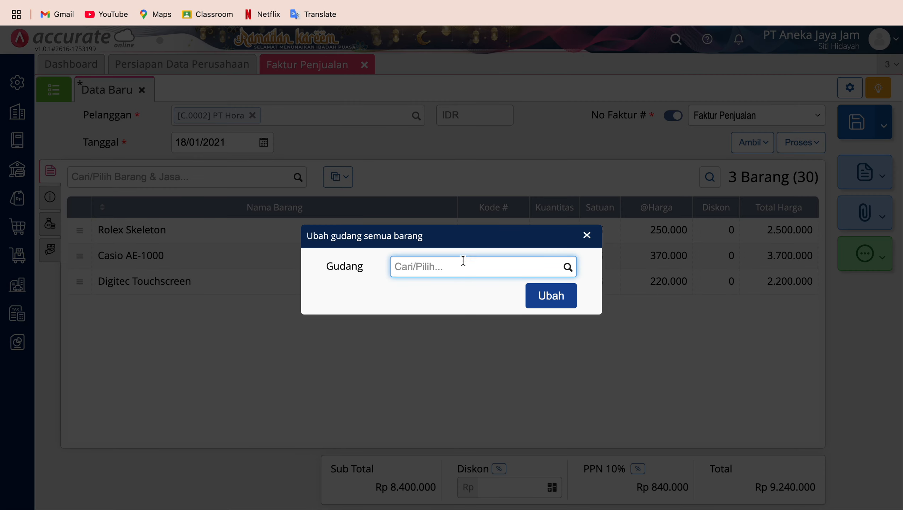
{"action": "type", "text": "bela"}
{"action": "left_click", "coordinate": [469, 289]}
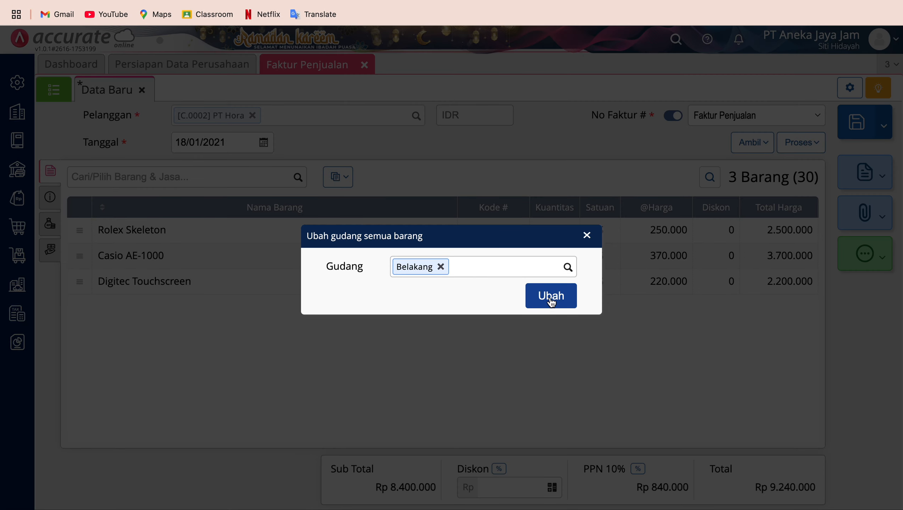
{"action": "left_click", "coordinate": [551, 297]}
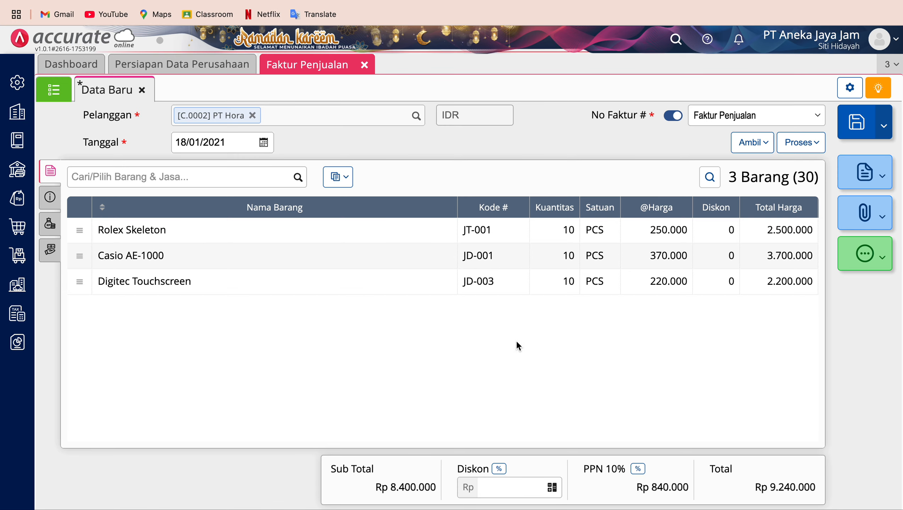
- Check the invoice discount on the PowerPoint slide and apply a 3% discount to the whole sales invoice
{"action": "key", "text": "super+Tab"}
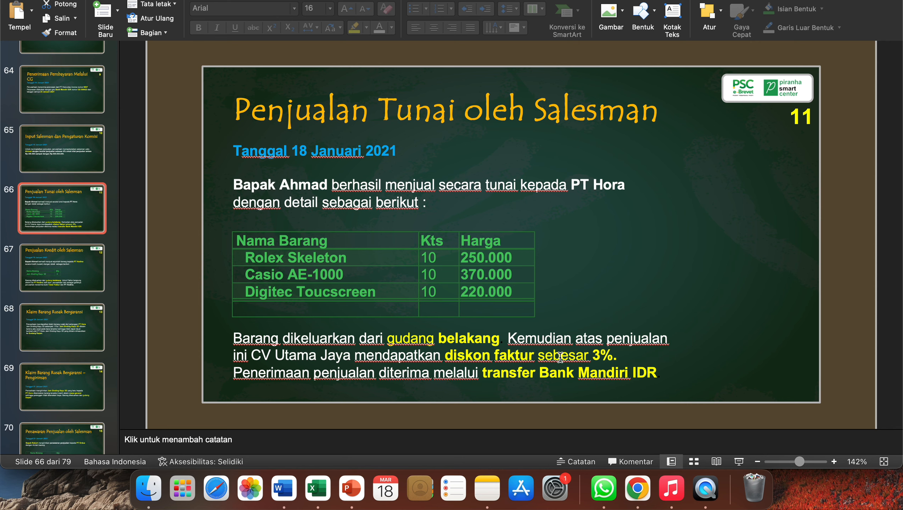
{"action": "key", "text": "ctrl+Right"}
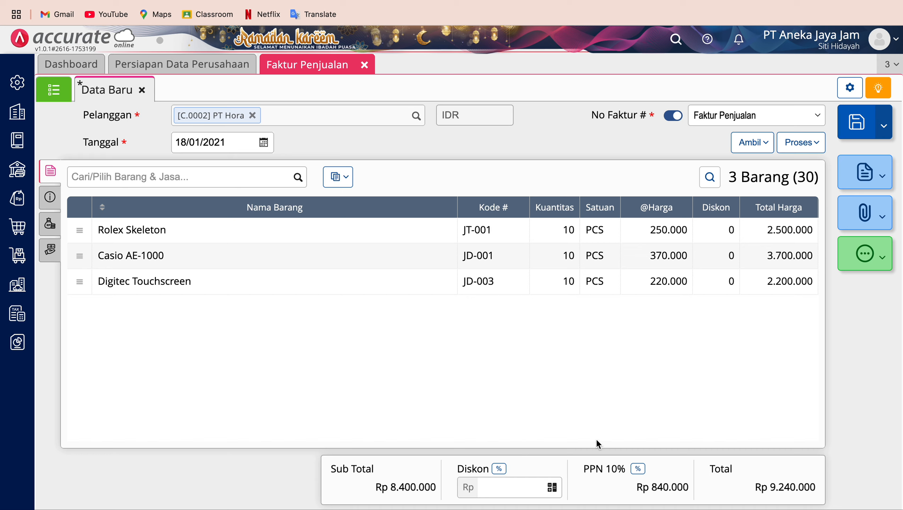
{"action": "left_click", "coordinate": [499, 469]}
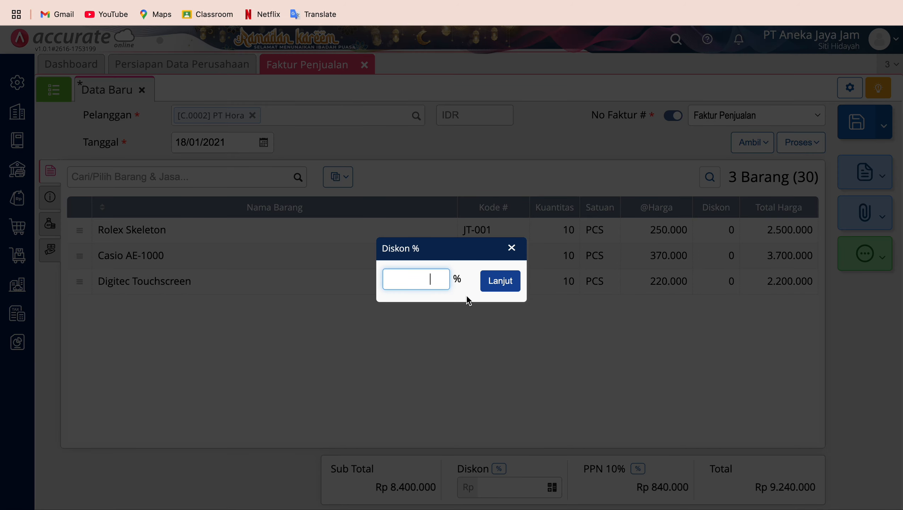
{"action": "type", "text": "3"}
{"action": "left_click", "coordinate": [495, 286]}
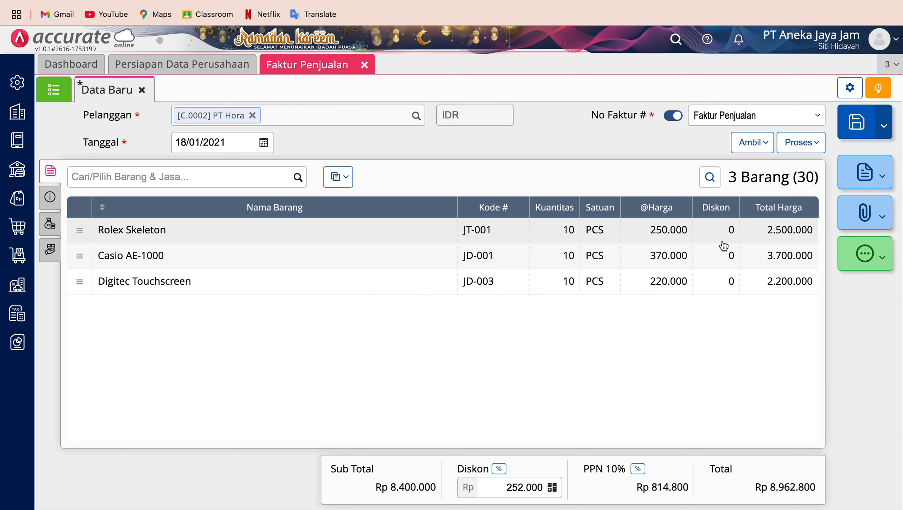
- Process the invoice into a sales receipt through Bank Mandiri IDR and set the payment date to 18/01/2021
{"action": "left_click", "coordinate": [814, 142]}
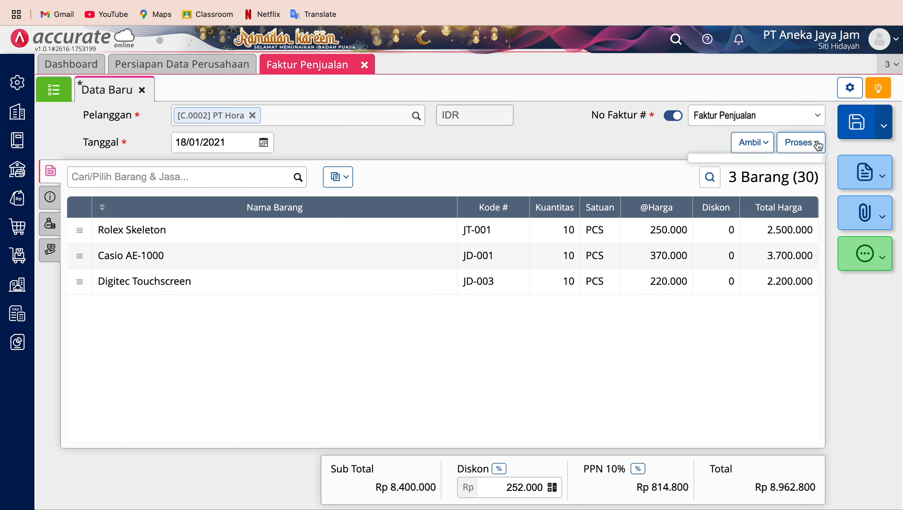
{"action": "left_click", "coordinate": [773, 167]}
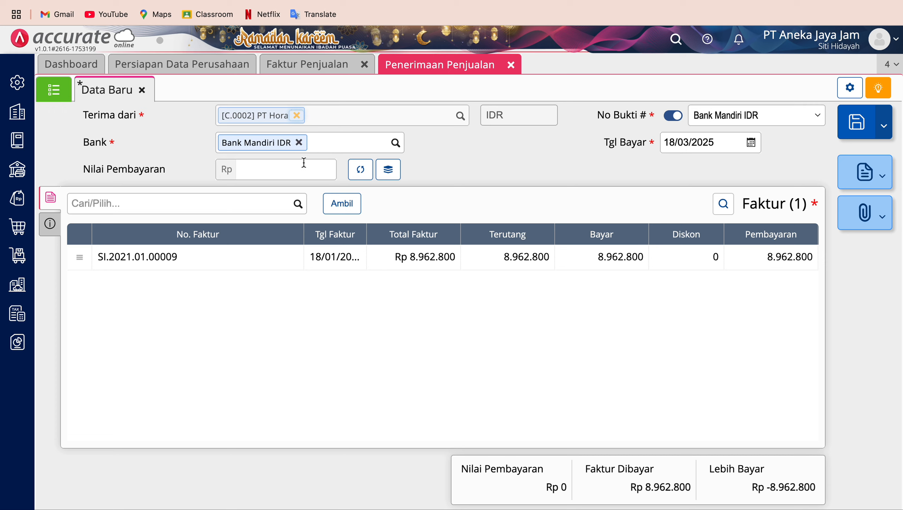
{"action": "left_click", "coordinate": [729, 139]}
{"action": "type", "text": "18/"}
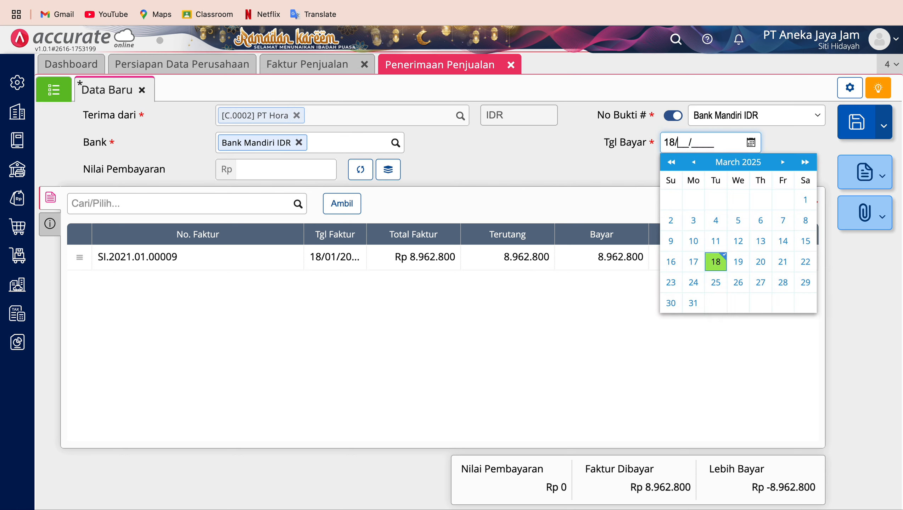
{"action": "type", "text": "01/2021"}
{"action": "left_click", "coordinate": [528, 161]}
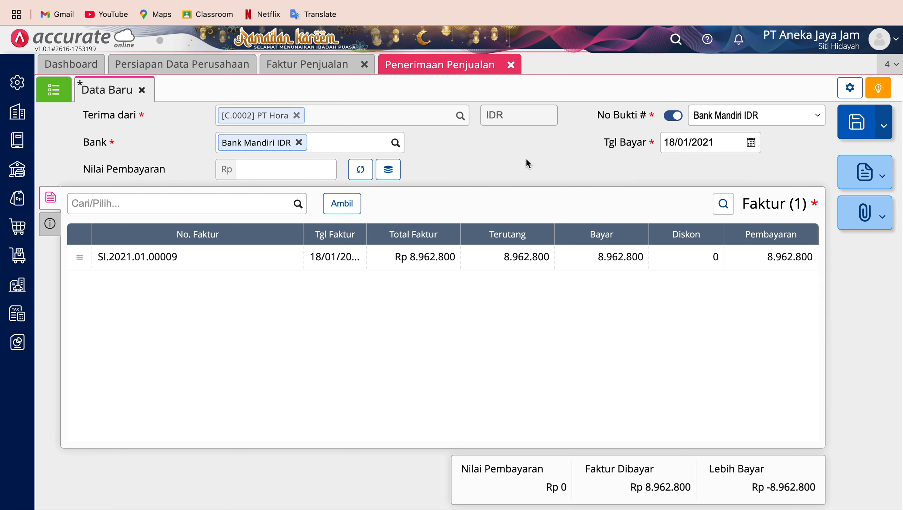
- Set the receipt's payment method to Transfer Bank and fill the payment amount with the invoice total of Rp 8.962.800
{"action": "left_click", "coordinate": [50, 224]}
{"action": "left_click", "coordinate": [271, 243]}
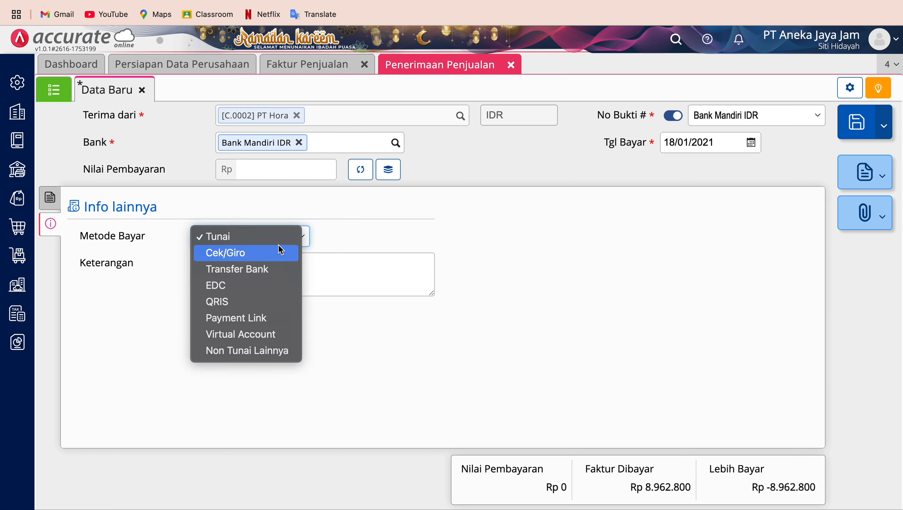
{"action": "left_click", "coordinate": [264, 278]}
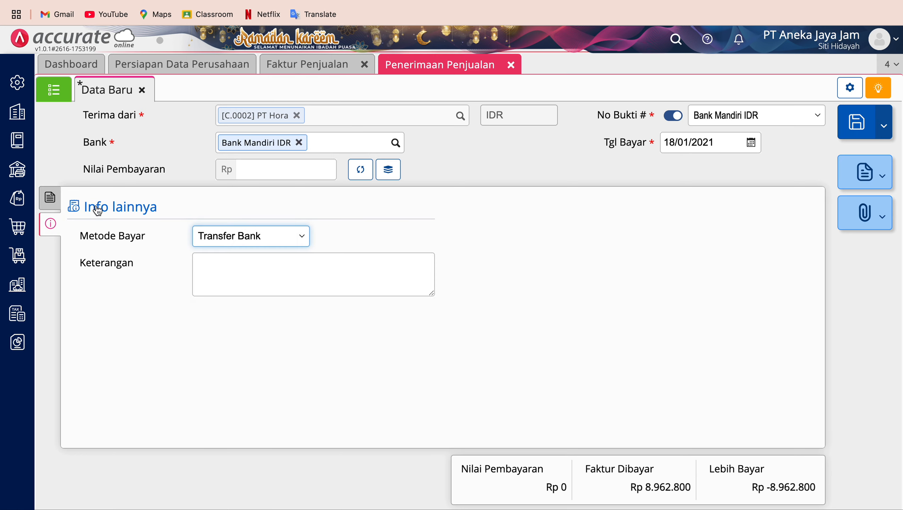
{"action": "left_click", "coordinate": [55, 203]}
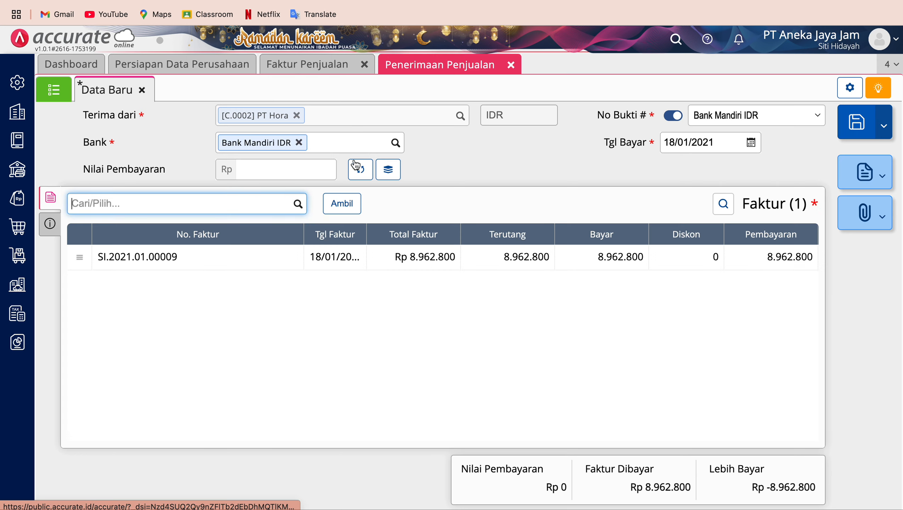
{"action": "left_click", "coordinate": [368, 173]}
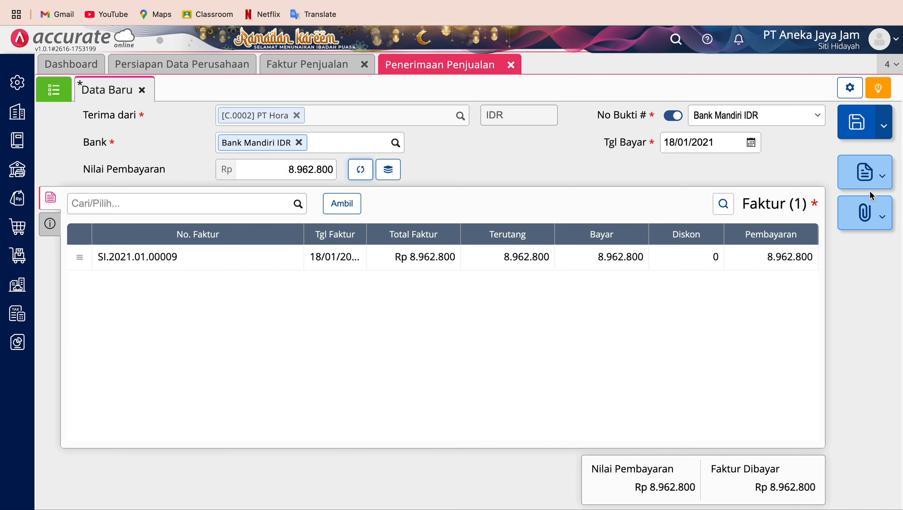
- Save the sales receipt and close both the receipt and sales invoice forms
{"action": "left_click", "coordinate": [856, 123]}
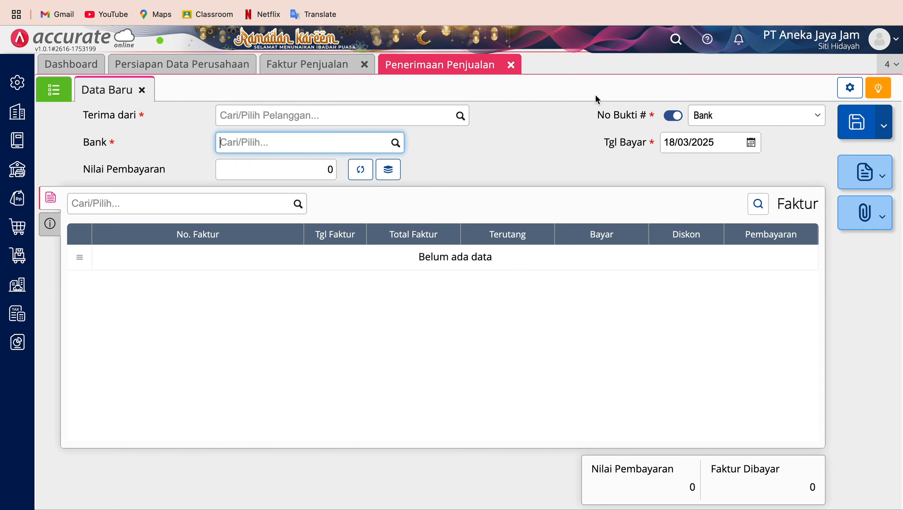
{"action": "left_click", "coordinate": [511, 66]}
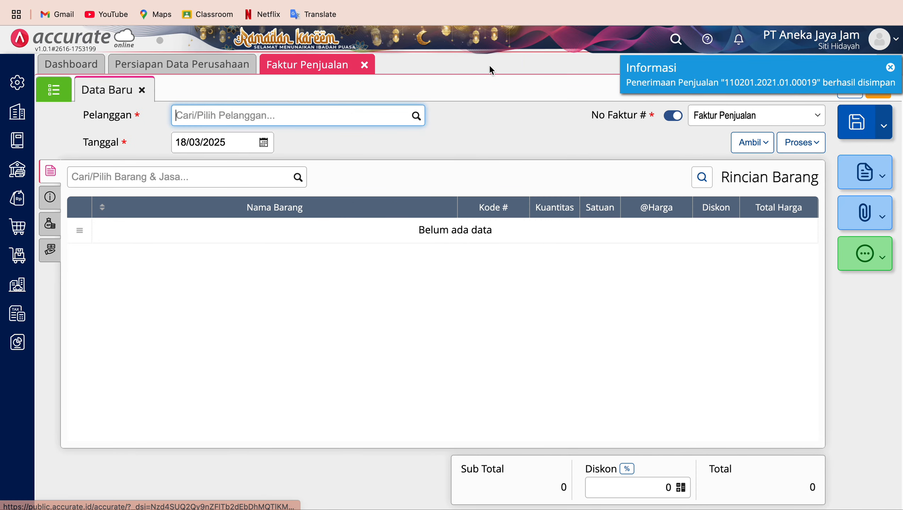
{"action": "left_click", "coordinate": [364, 64]}
- Switch to PowerPoint and open slide 67, Penjualan Kredit oleh Salesman, to read the next exercise
{"action": "key", "text": "super+Tab"}
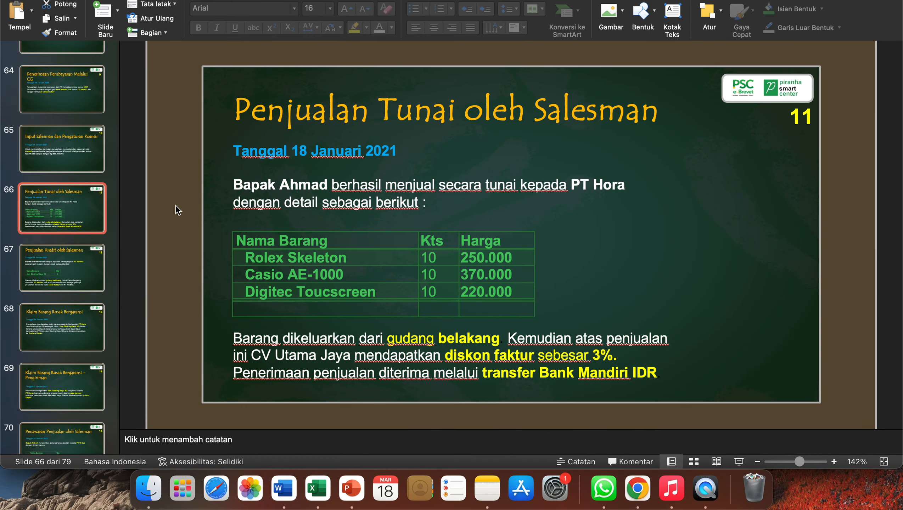
{"action": "left_click", "coordinate": [79, 271]}
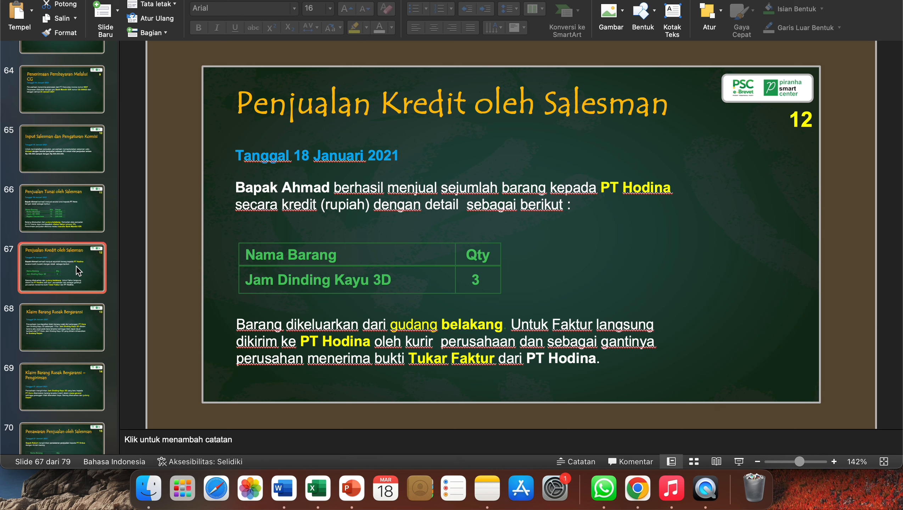